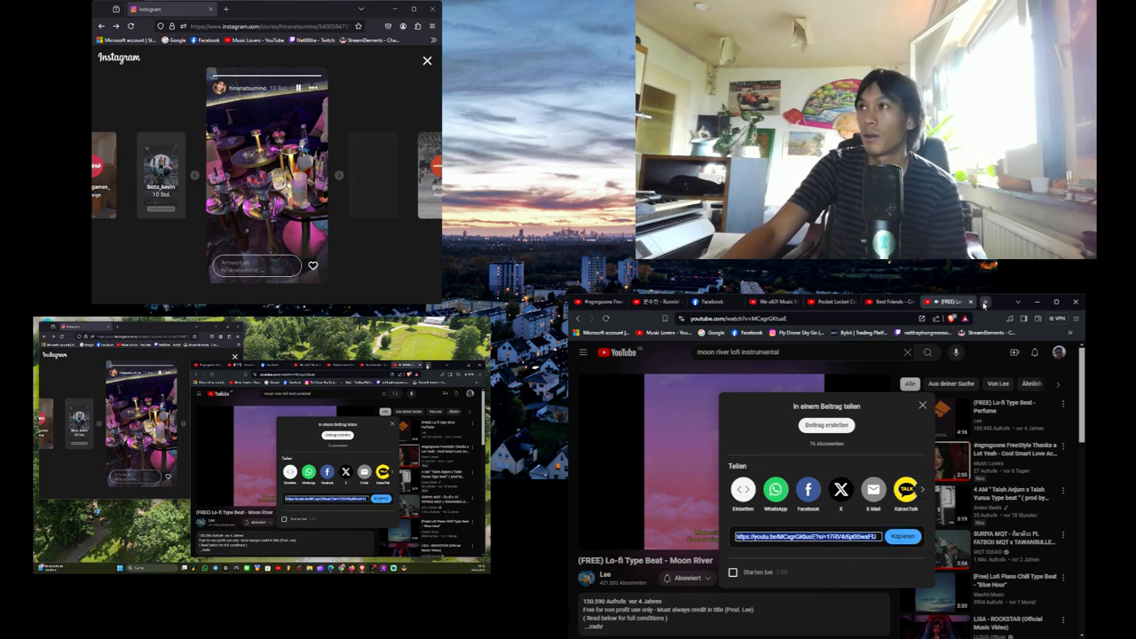
Step: Go to the y2down.cc converter site from the bookmarks in a new browser tab
left_click(984, 302)
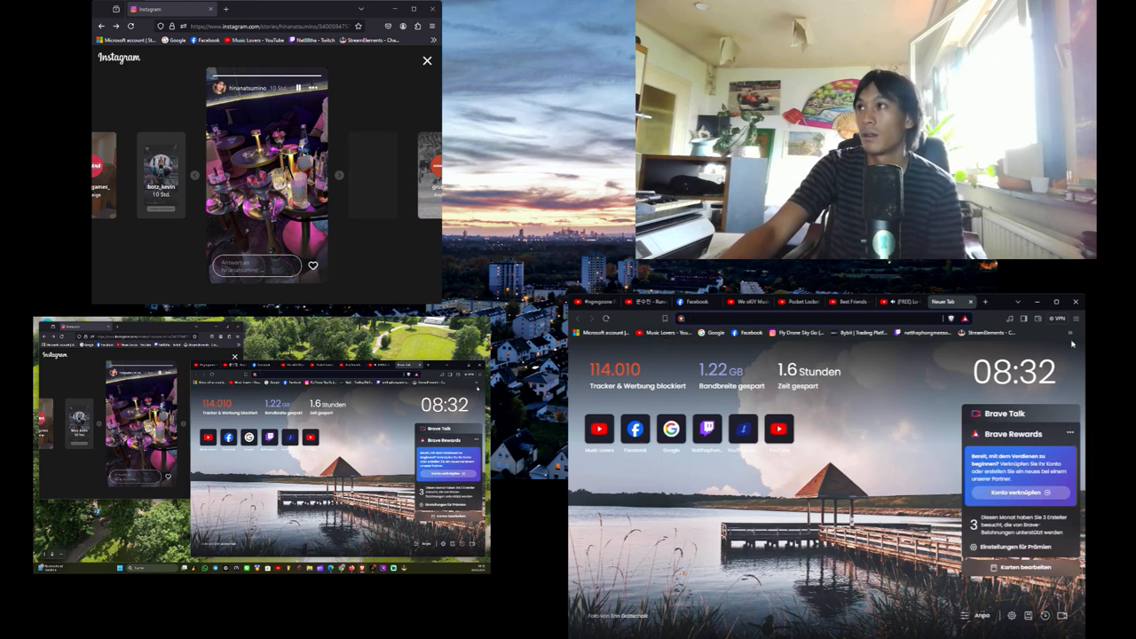
left_click(1070, 333)
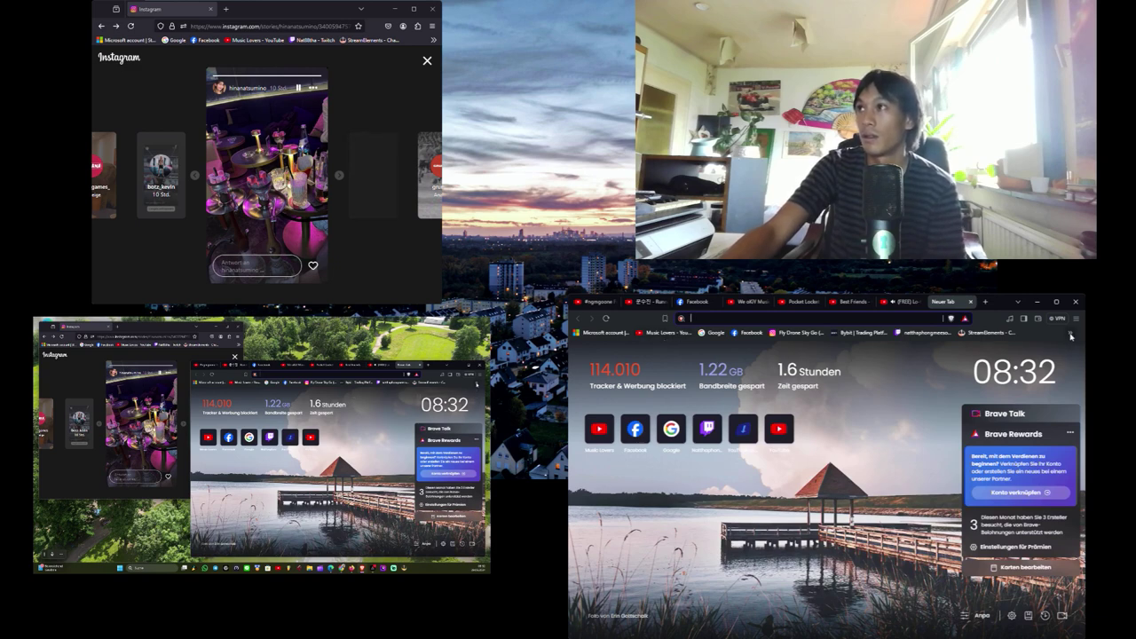
left_click(981, 382)
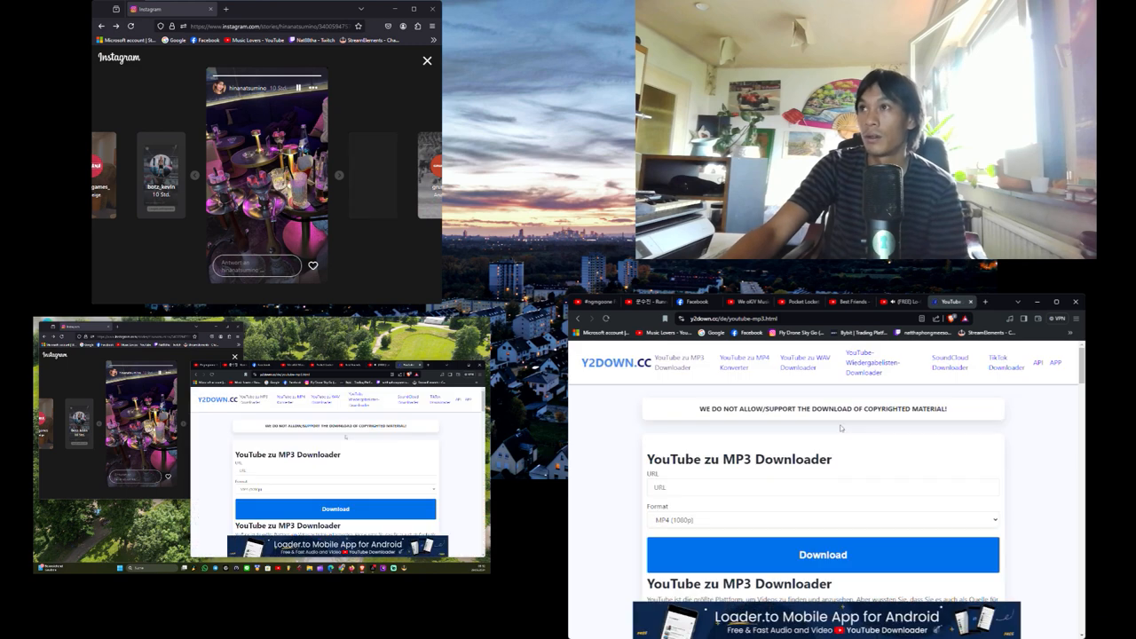
Step: Convert the pasted Moon River YouTube link to WAV format until conversion completes
left_click(654, 487)
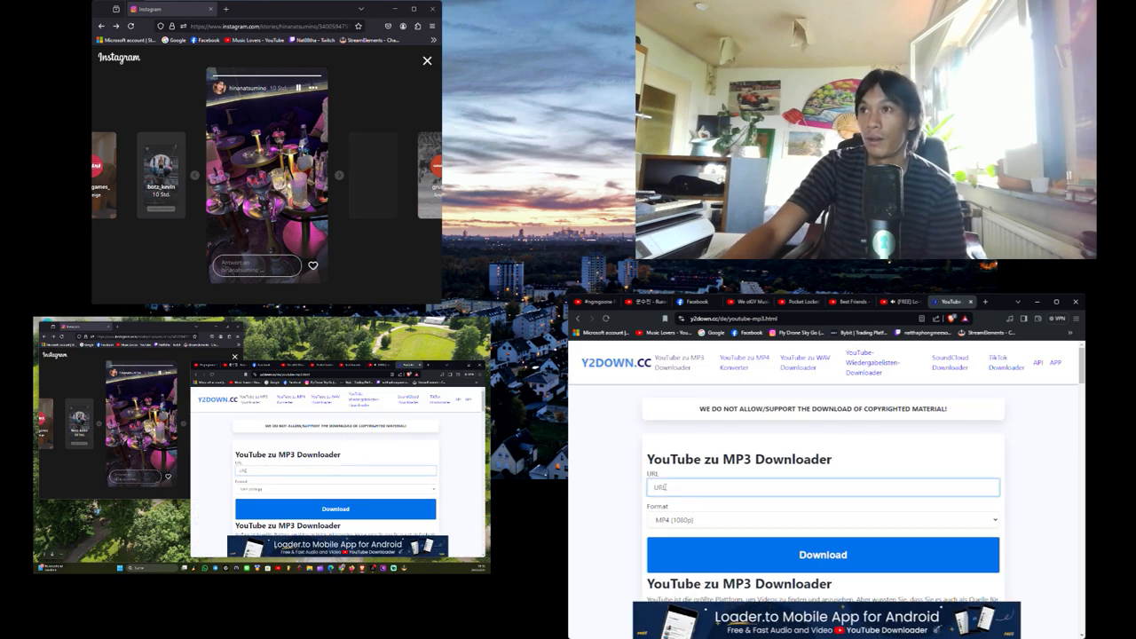
right_click(666, 488)
left_click(696, 391)
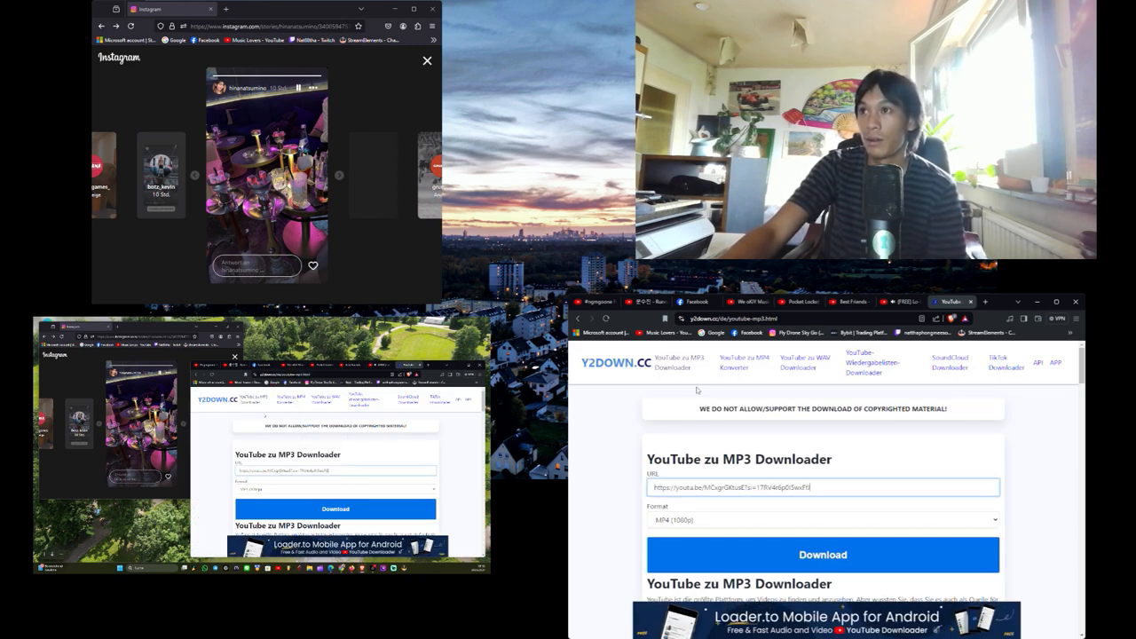
left_click(695, 520)
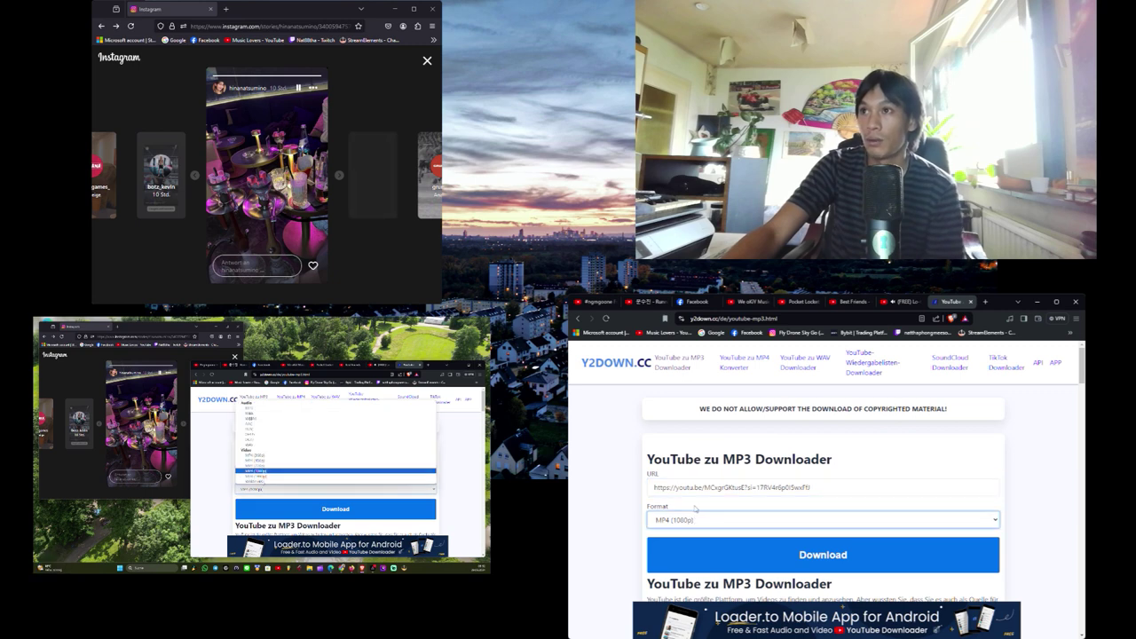
left_click(690, 445)
left_click(760, 551)
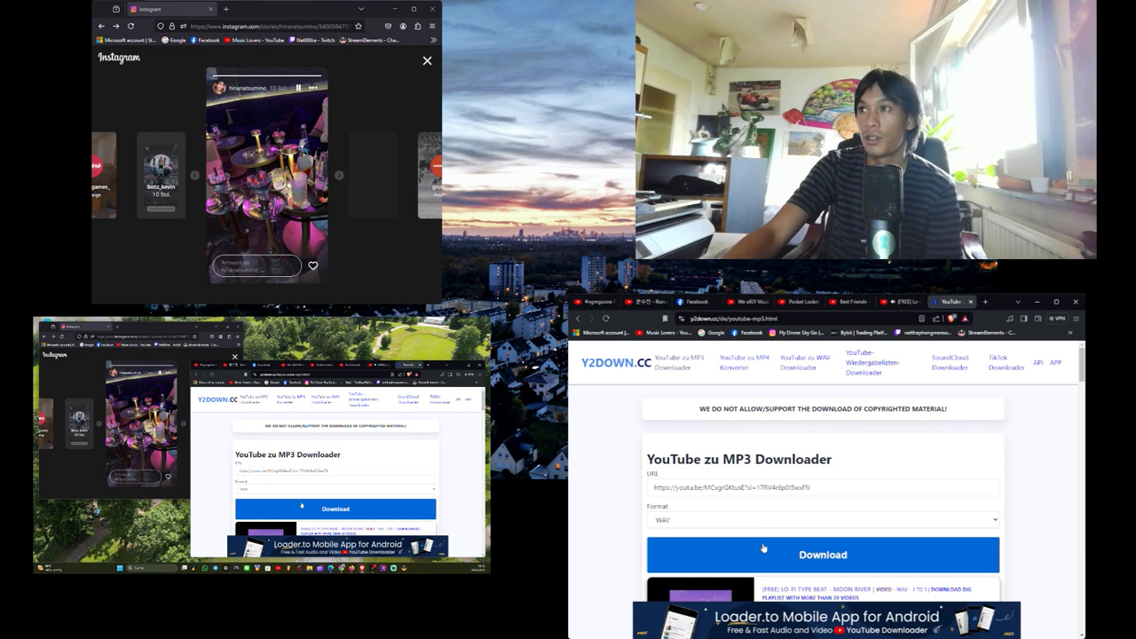
left_click(808, 546)
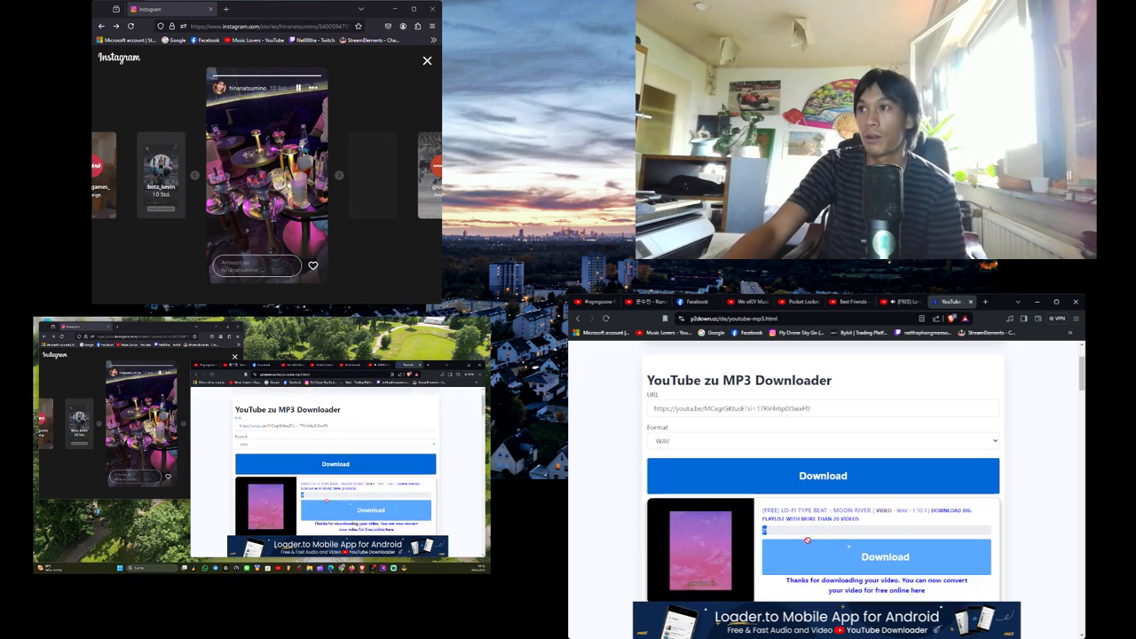
scroll(764, 559, "down", 1)
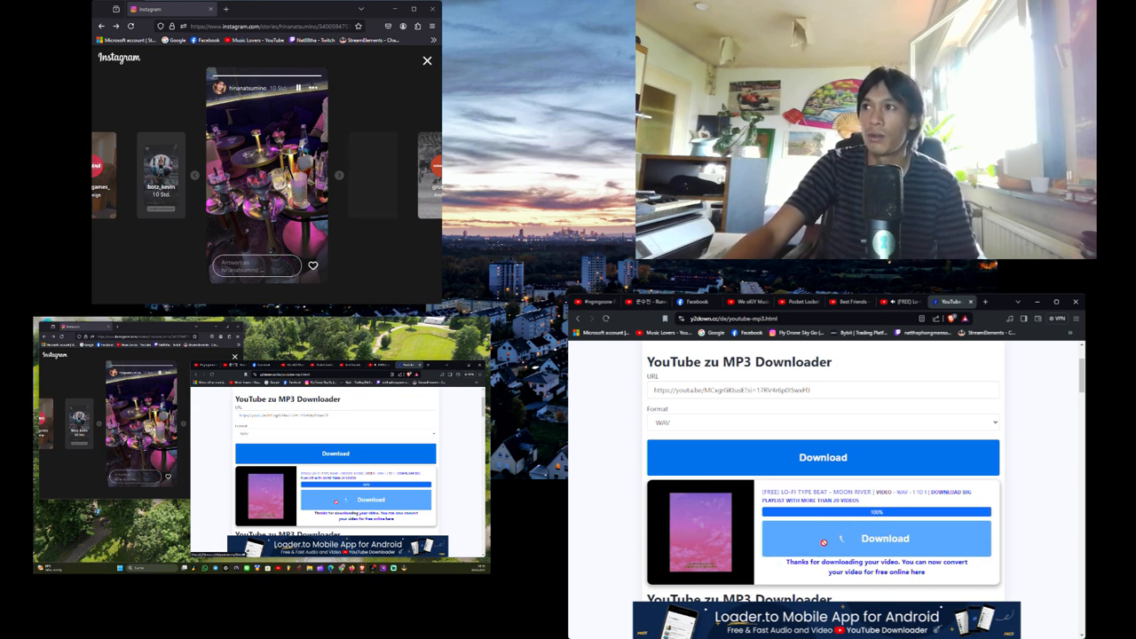
Step: Download the converted Moon River WAV file and save it to the computer
left_click(853, 543)
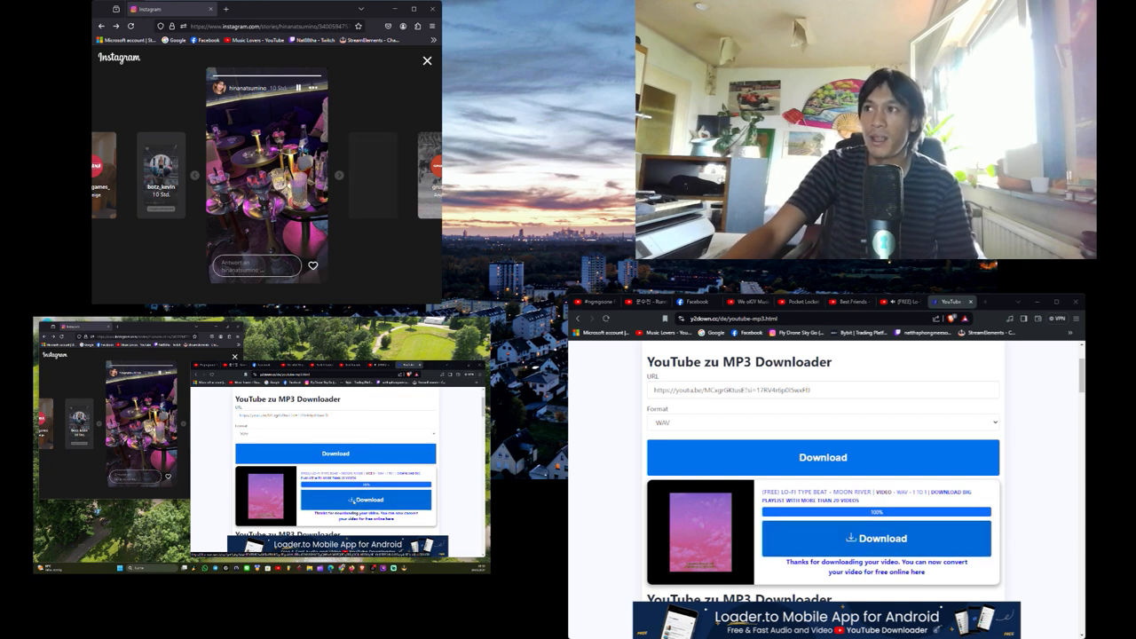
left_click(376, 495)
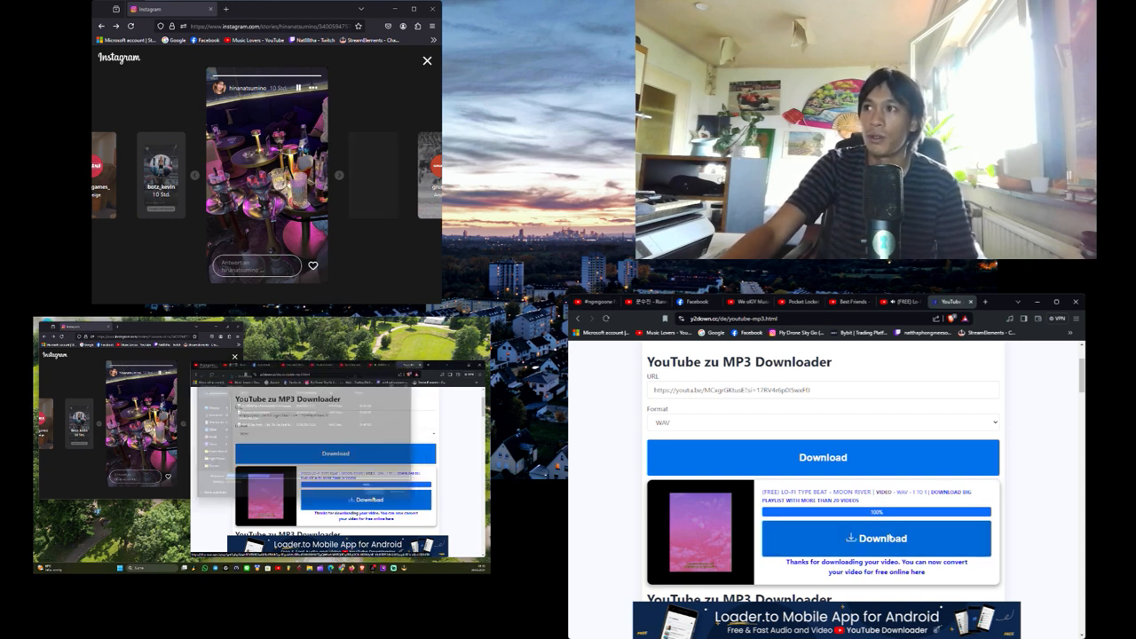